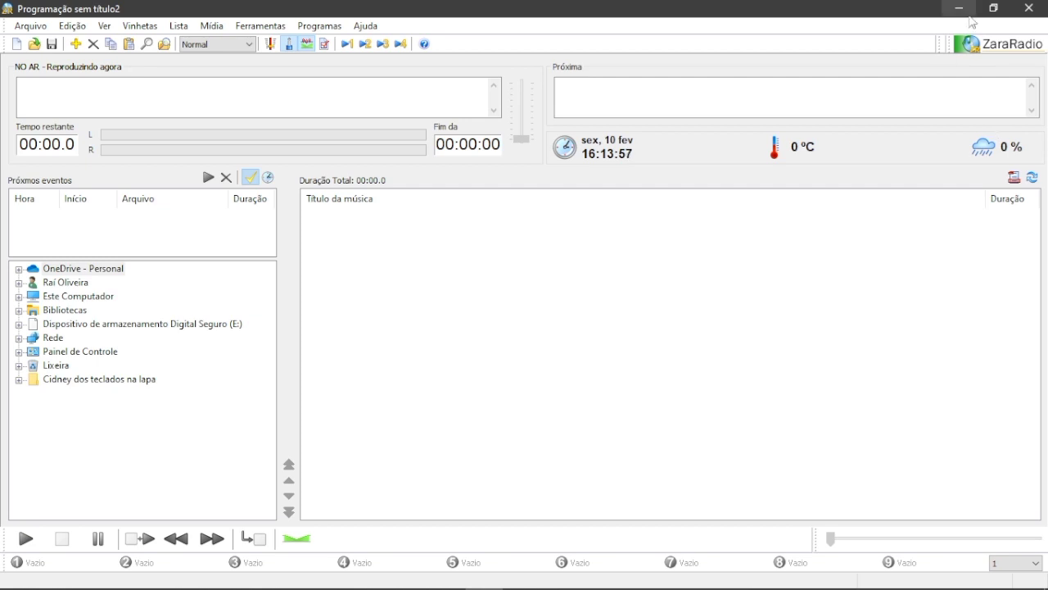
# Step: Close ZaraRadio, then inspect the nested Zara Crack folder opened from the desktop shortcut and close its window
pyautogui.click(1025, 20)
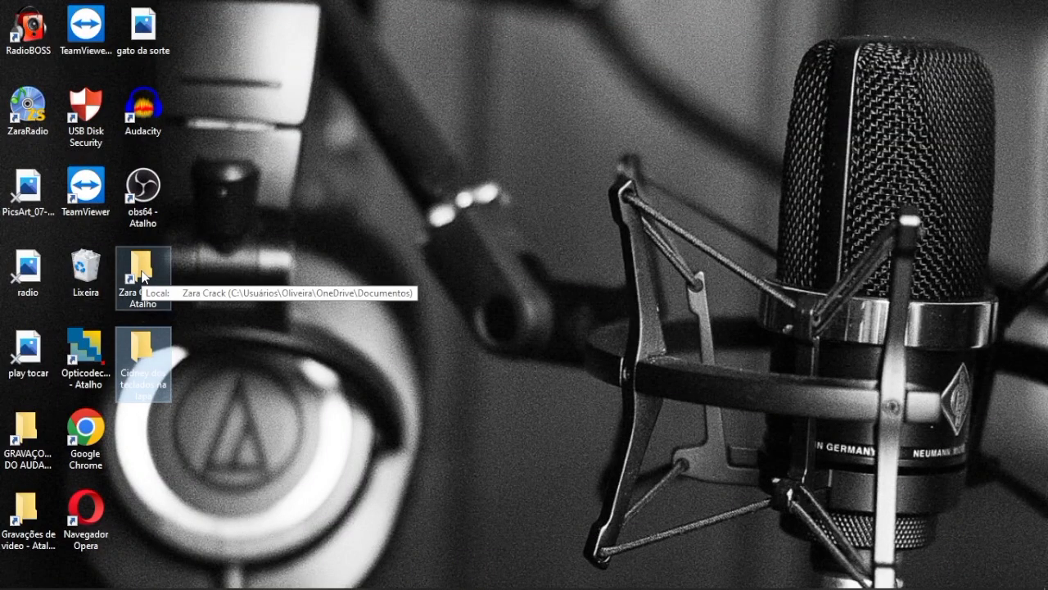
pyautogui.click(142, 274)
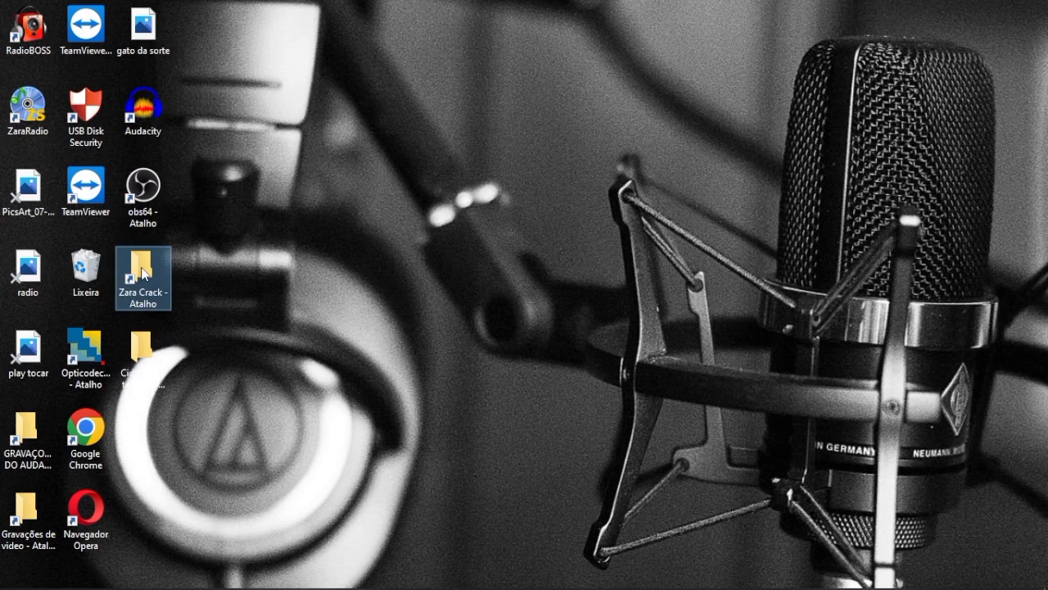
pyautogui.click(143, 273)
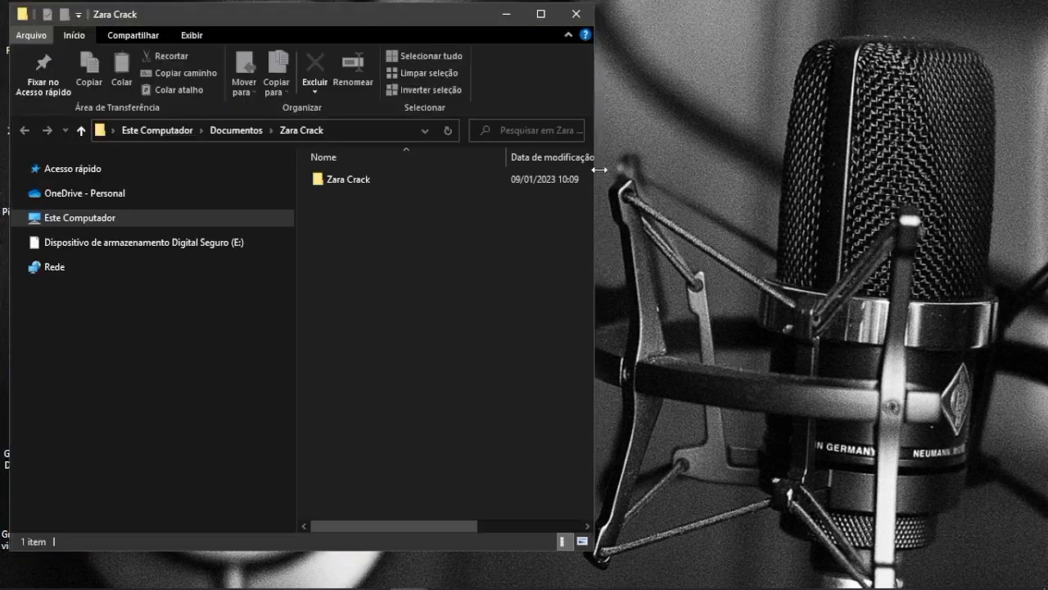
pyautogui.doubleClick(387, 176)
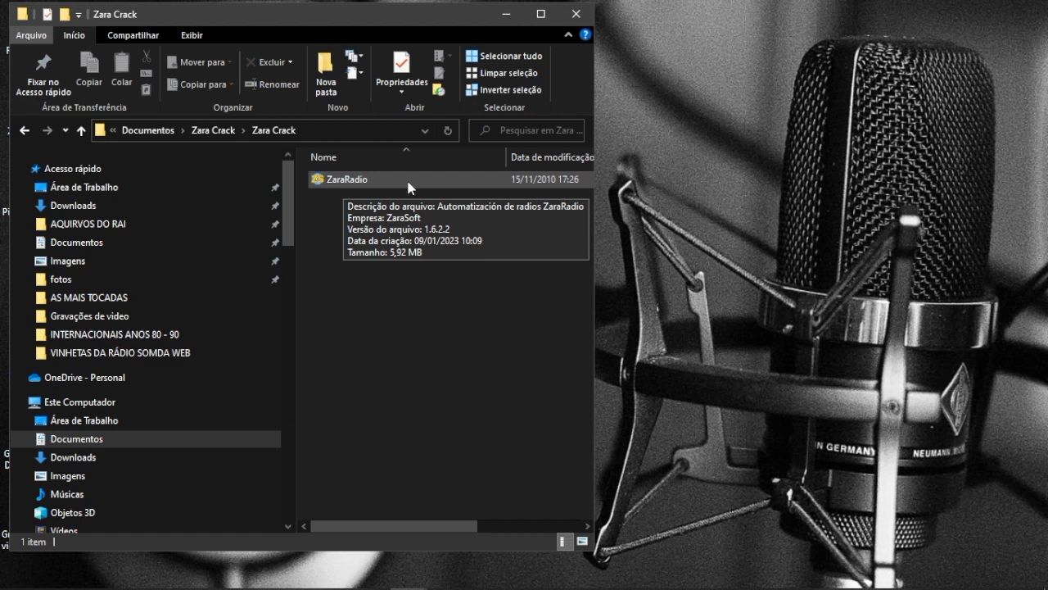
pyautogui.click(574, 23)
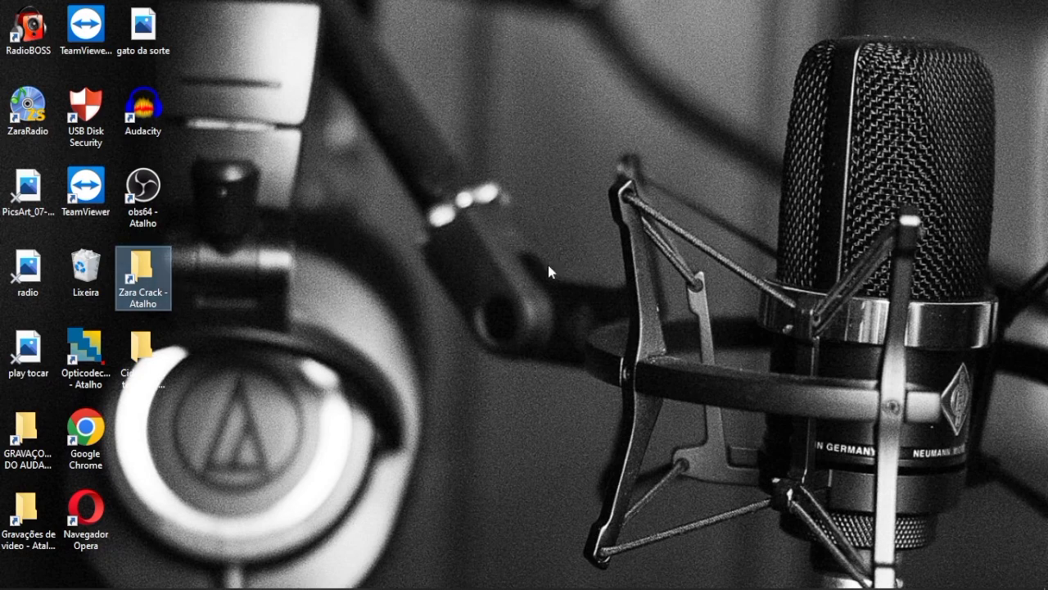
# Step: Reopen the inner Zara Crack folder holding the ZaraRadio application and minimise its window
pyautogui.doubleClick(149, 278)
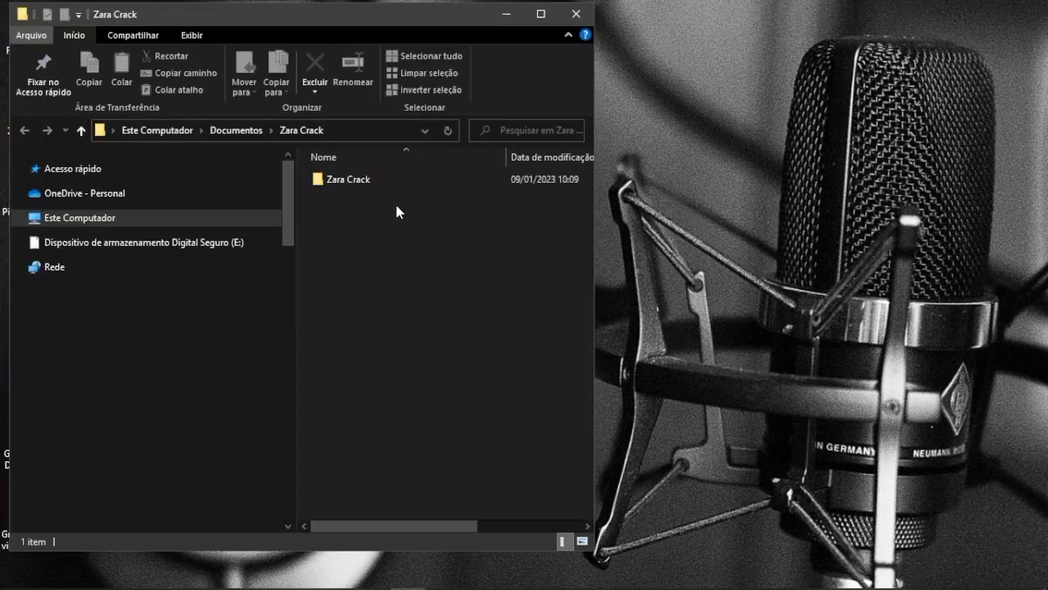
pyautogui.doubleClick(353, 179)
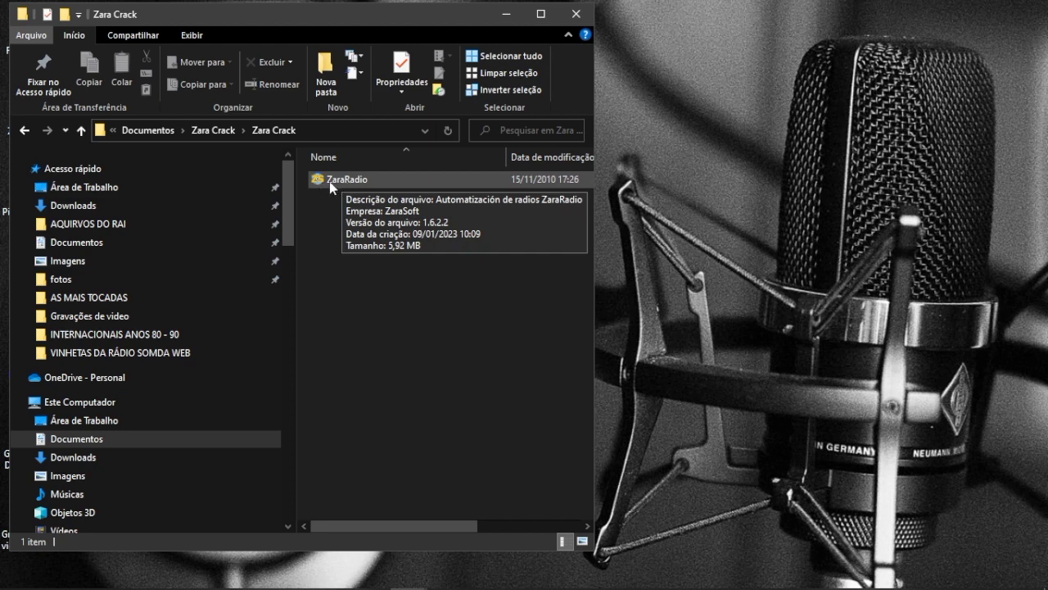
pyautogui.click(507, 14)
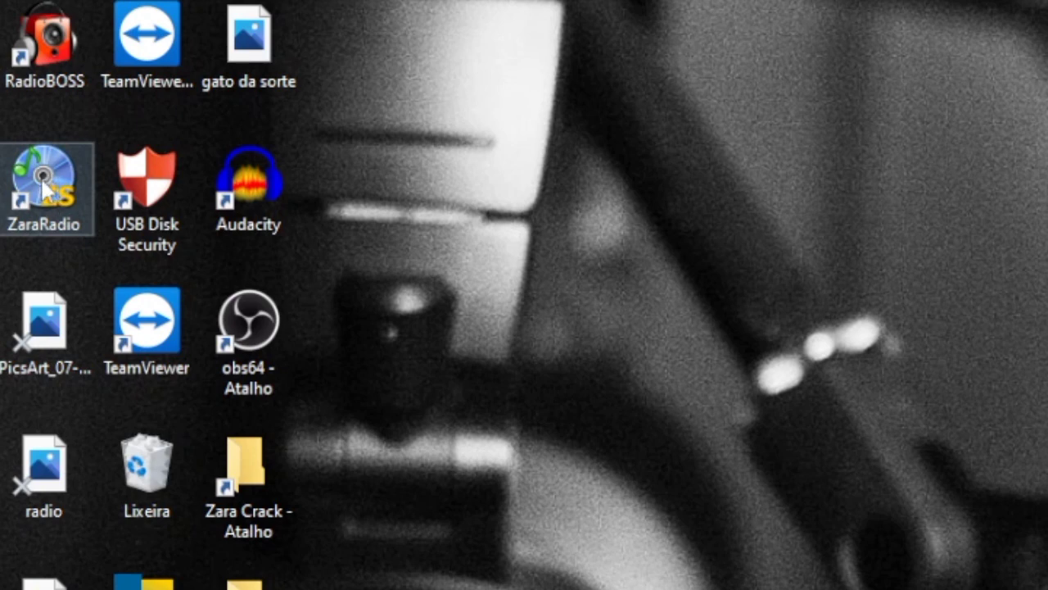
# Step: Open the installation folder of the desktop ZaraRadio shortcut and move its window aside to view the files
pyautogui.rightClick(45, 187)
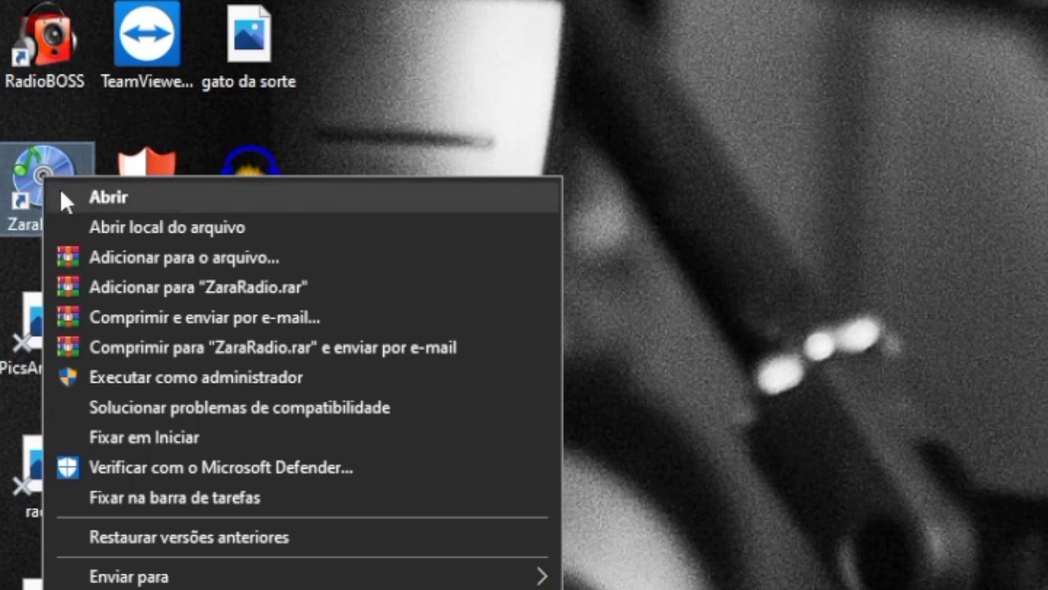
pyautogui.click(143, 230)
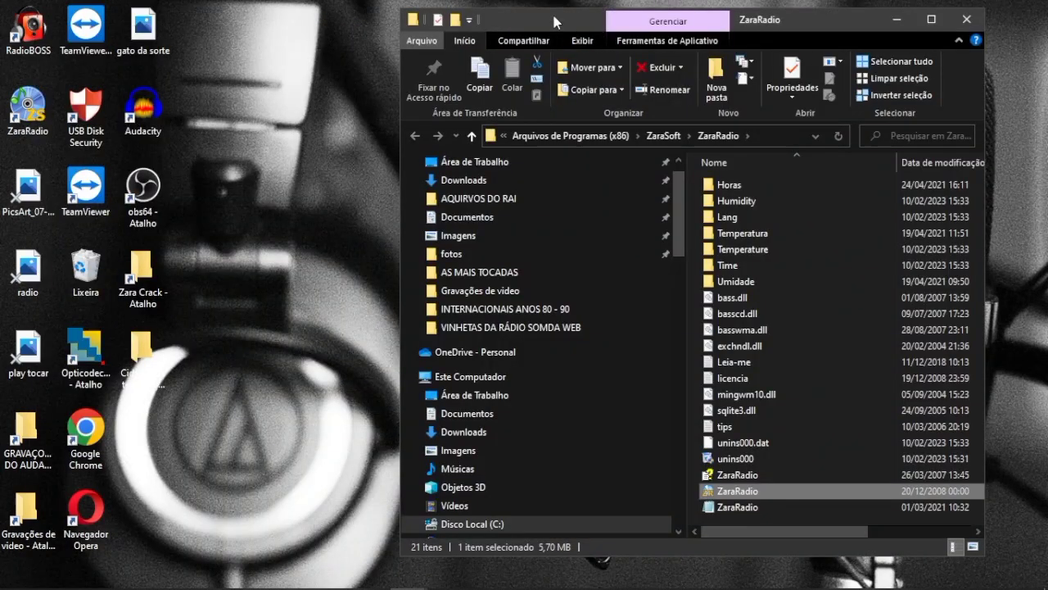
pyautogui.moveTo(604, 25); pyautogui.dragTo(646, 23)
pyautogui.hscroll(3, 819, 327)
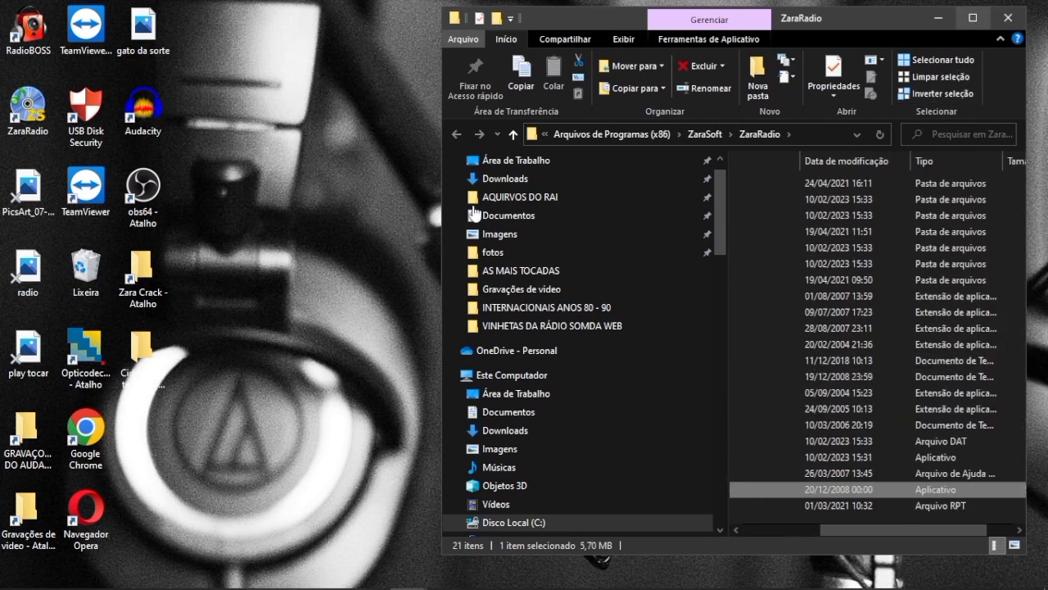
pyautogui.hscroll(-3, 928, 428)
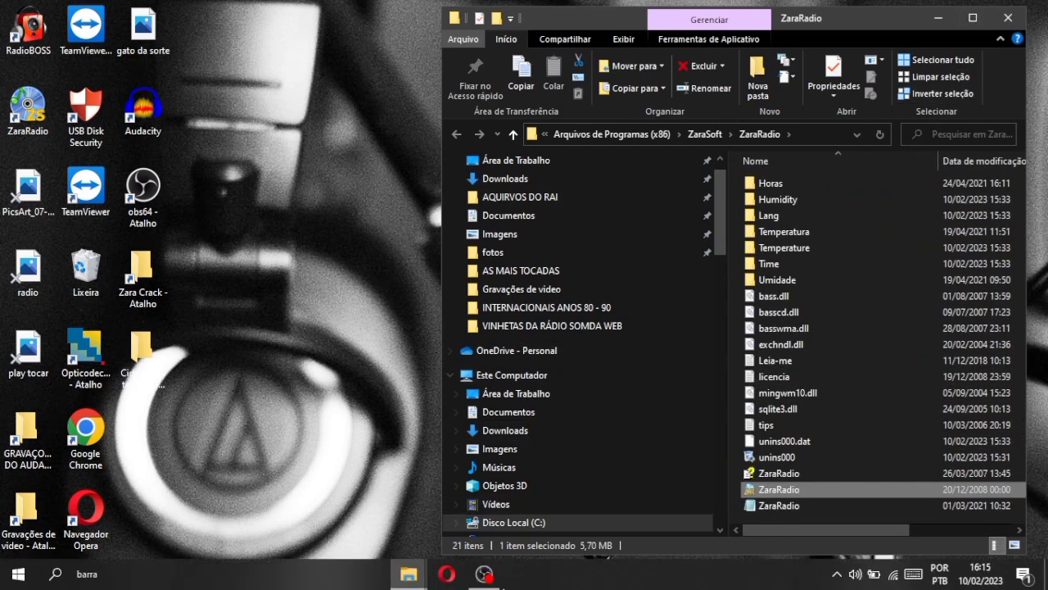
# Step: Copy the ZaraRadio application file from the Zara Crack folder and put that window away
pyautogui.click(414, 583)
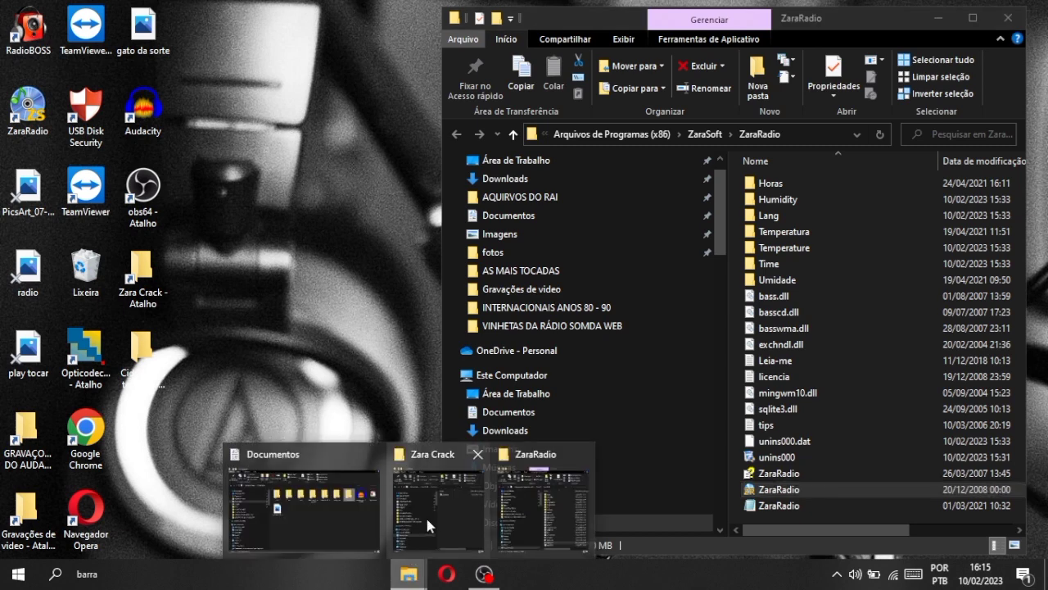
pyautogui.click(425, 515)
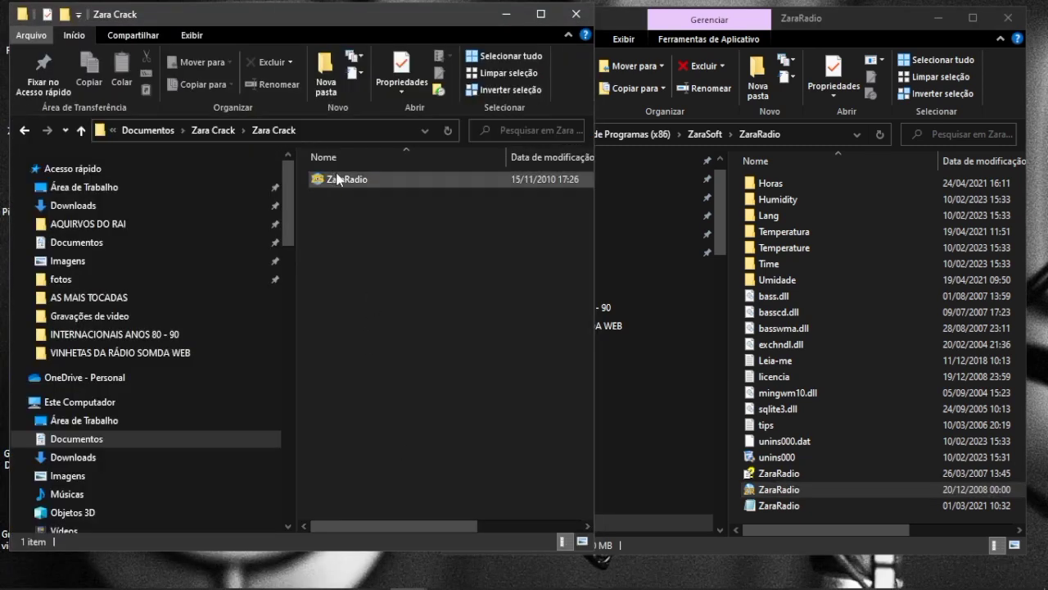
pyautogui.click(336, 178)
pyautogui.rightClick(340, 180)
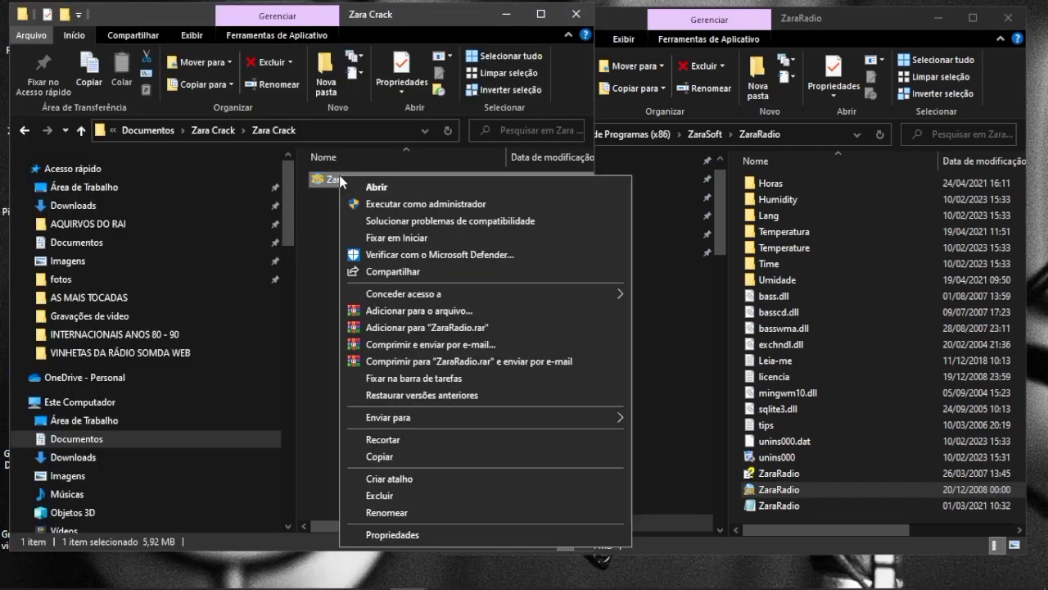
pyautogui.click(390, 456)
pyautogui.click(520, 25)
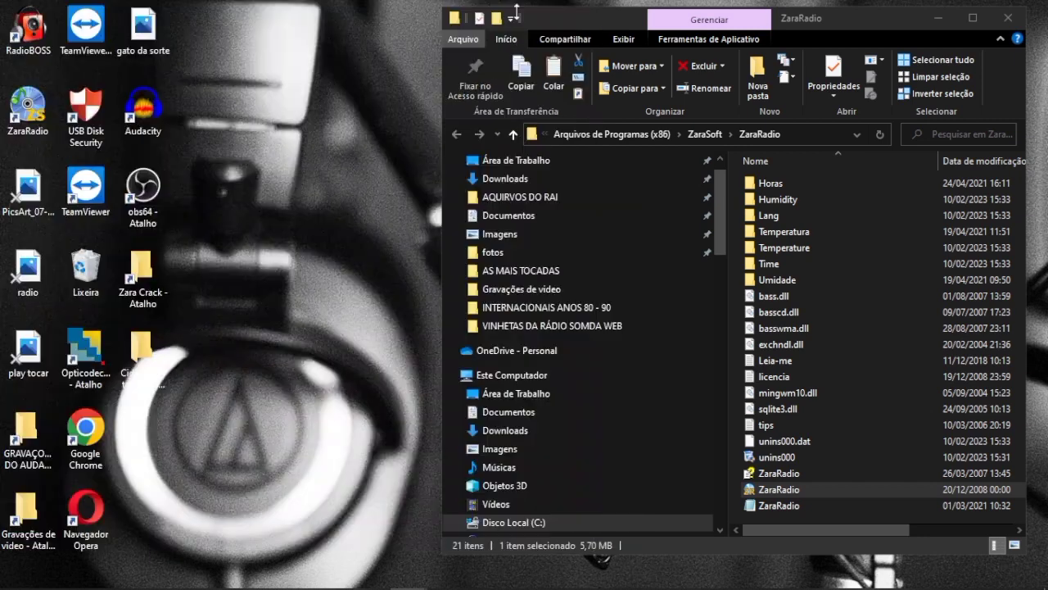
# Step: Paste the copied file into the ZaraRadio installation folder, replacing the existing ZaraRadio.exe and granting administrator permission
pyautogui.click(972, 17)
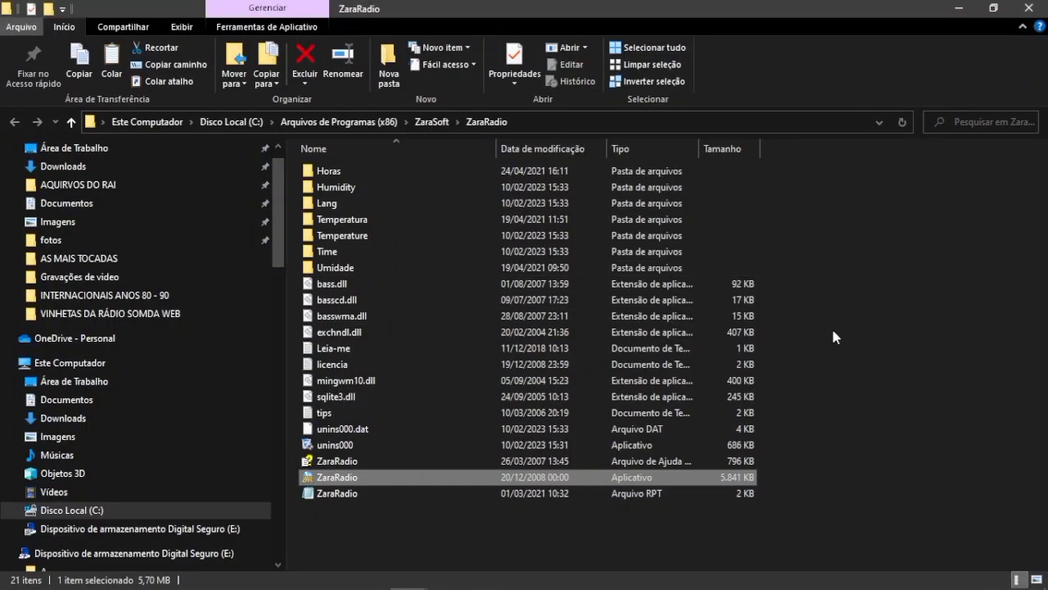
pyautogui.rightClick(832, 330)
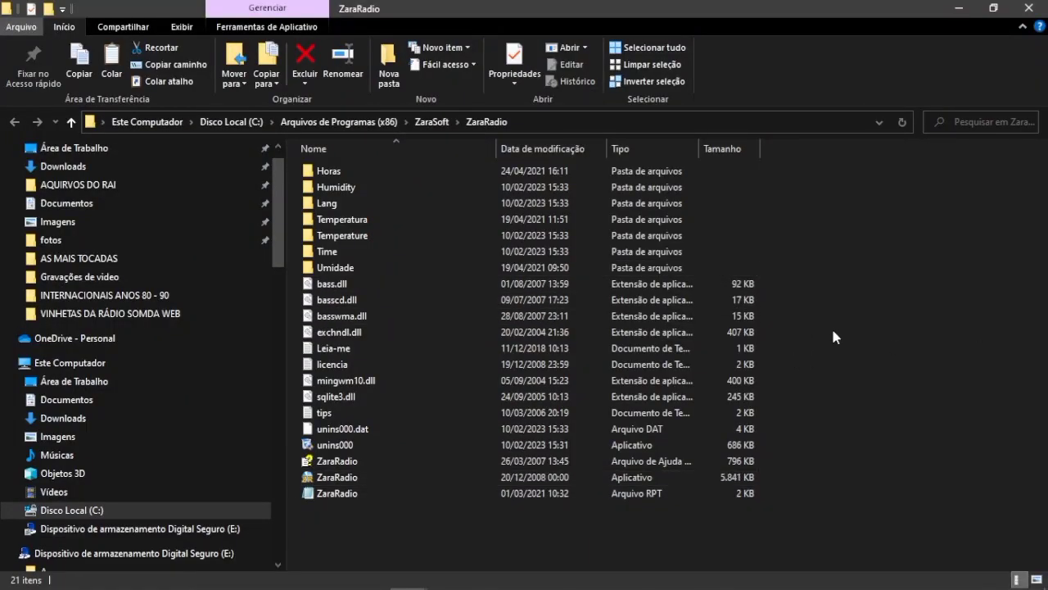
pyautogui.click(866, 437)
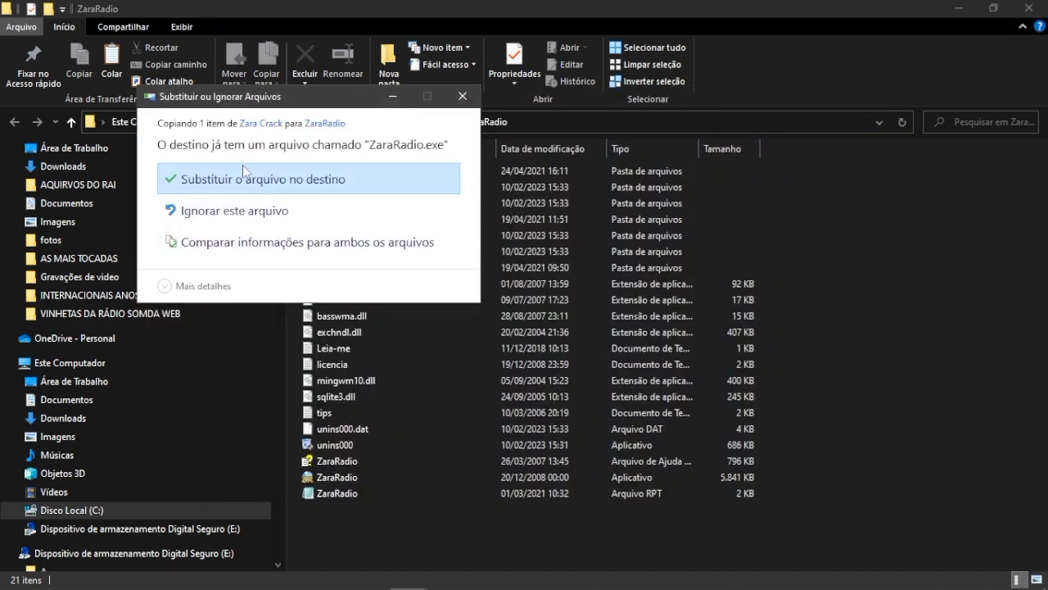
pyautogui.click(223, 185)
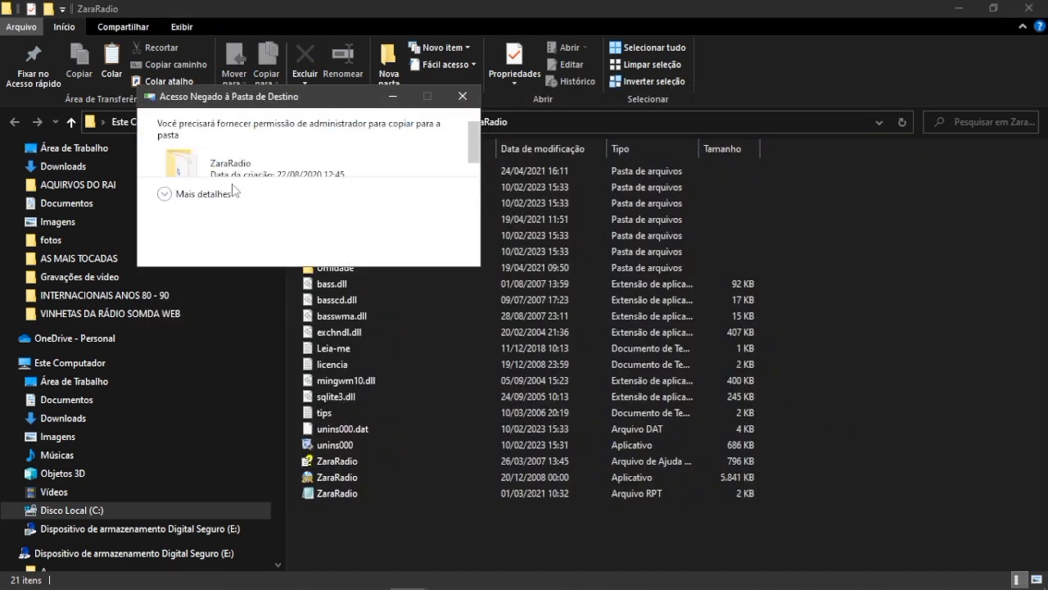
pyautogui.click(269, 213)
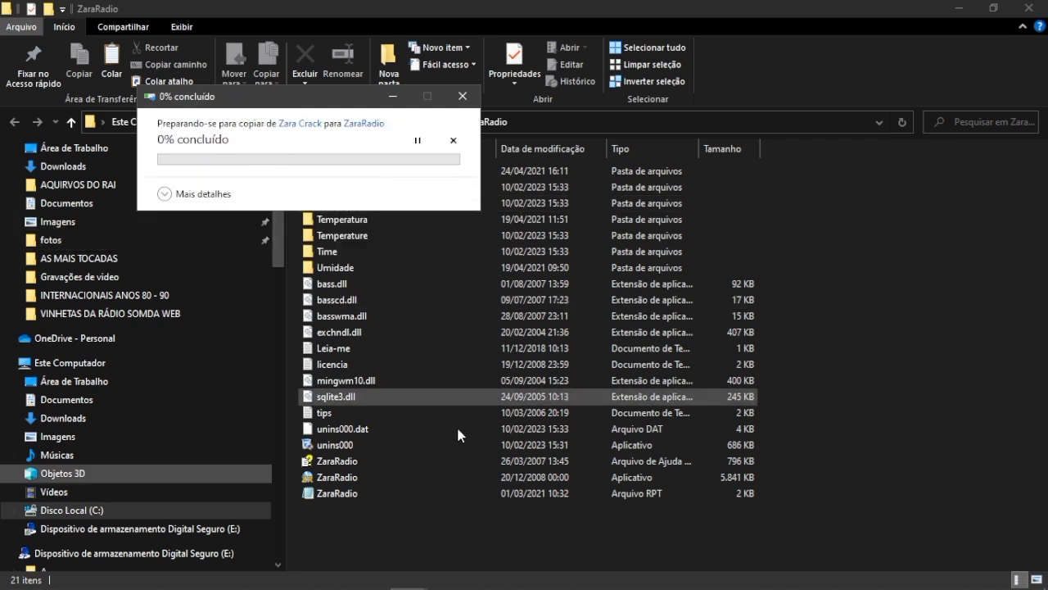
# Step: Close the installation folder and launch the program from the ZaraRadio desktop shortcut
pyautogui.doubleClick(332, 481)
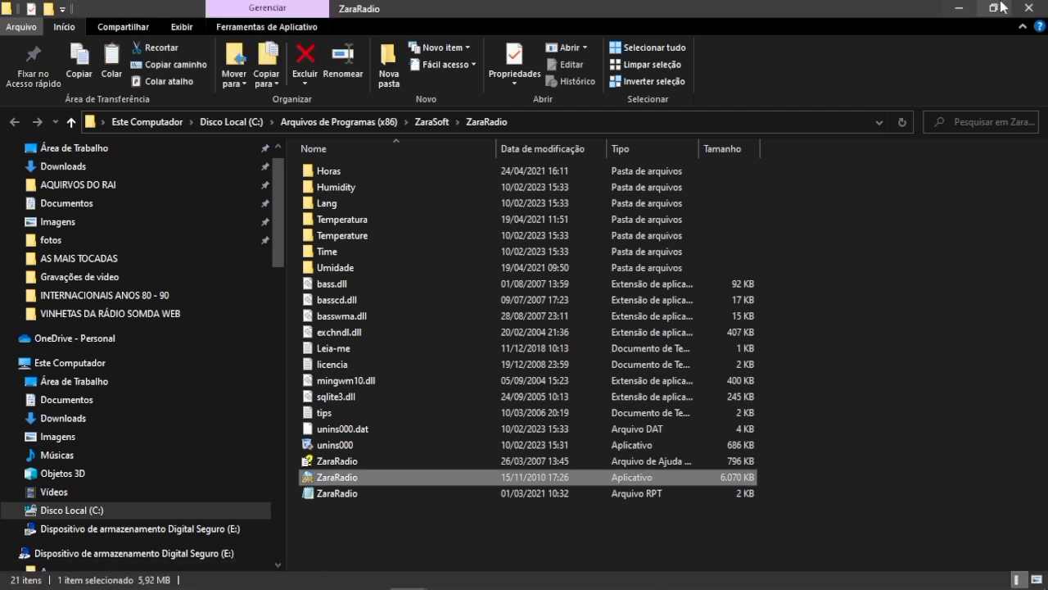
pyautogui.click(1030, 9)
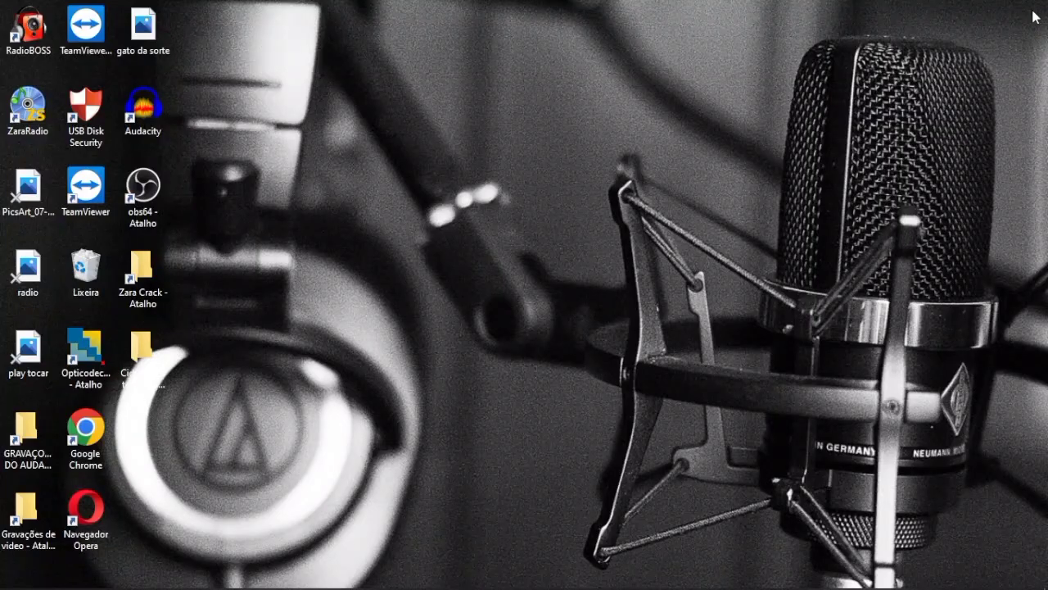
pyautogui.doubleClick(27, 115)
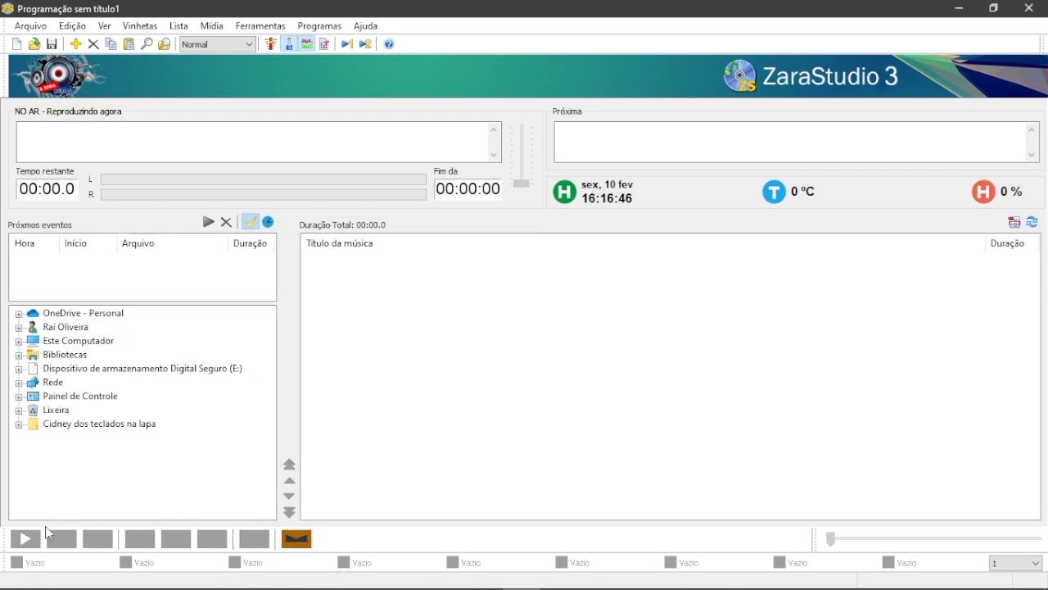
# Step: Add the Alok Eletronicas folder from drive E: to the playlist, and briefly play the Ocean (Radio Edit) track before stopping it
pyautogui.click(18, 369)
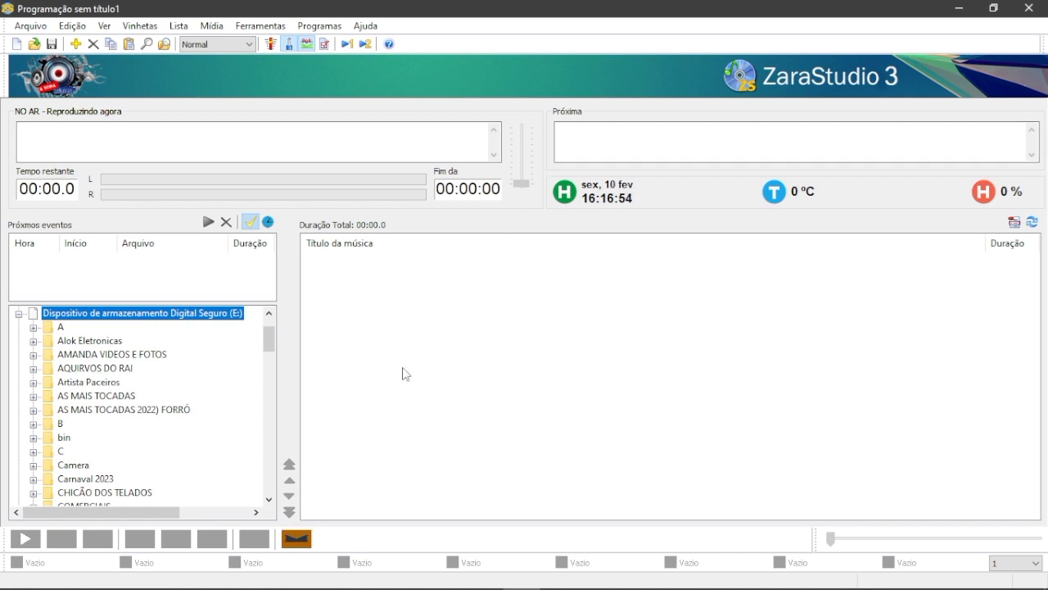
pyautogui.click(40, 342)
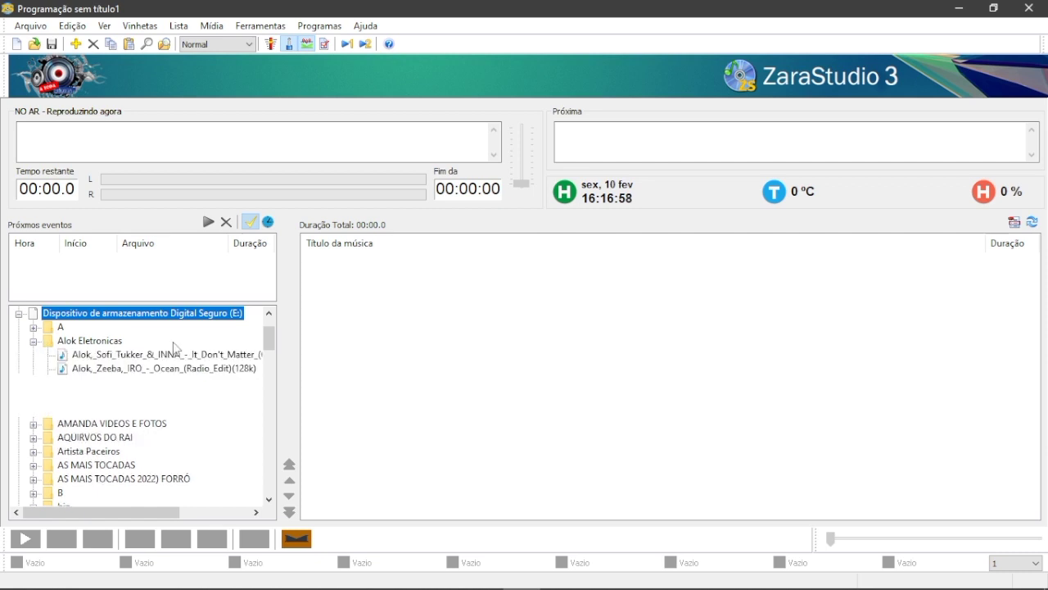
pyautogui.click(34, 343)
pyautogui.moveTo(89, 341); pyautogui.dragTo(525, 412)
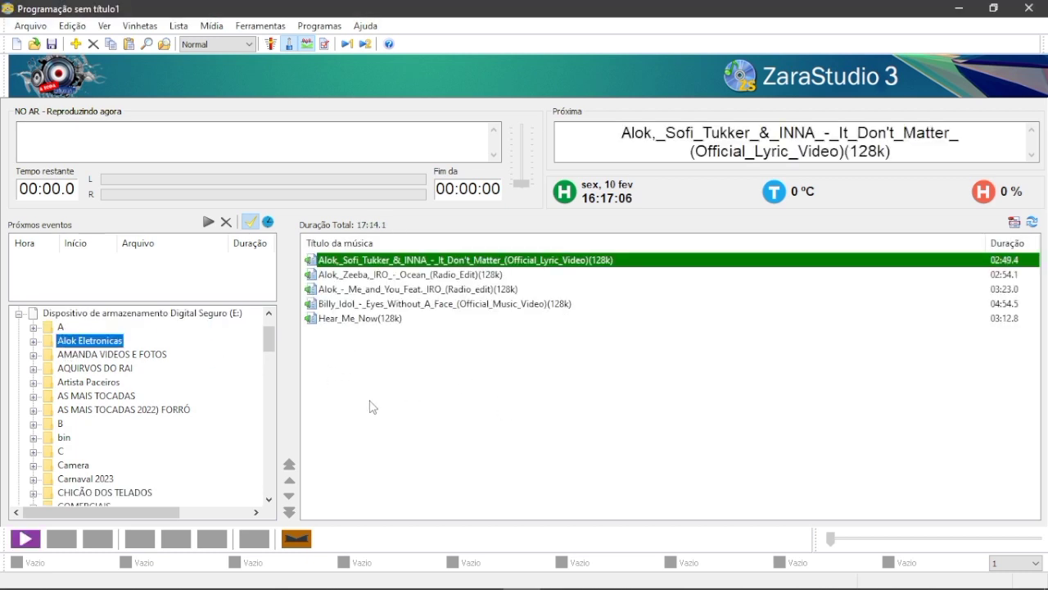
pyautogui.doubleClick(525, 274)
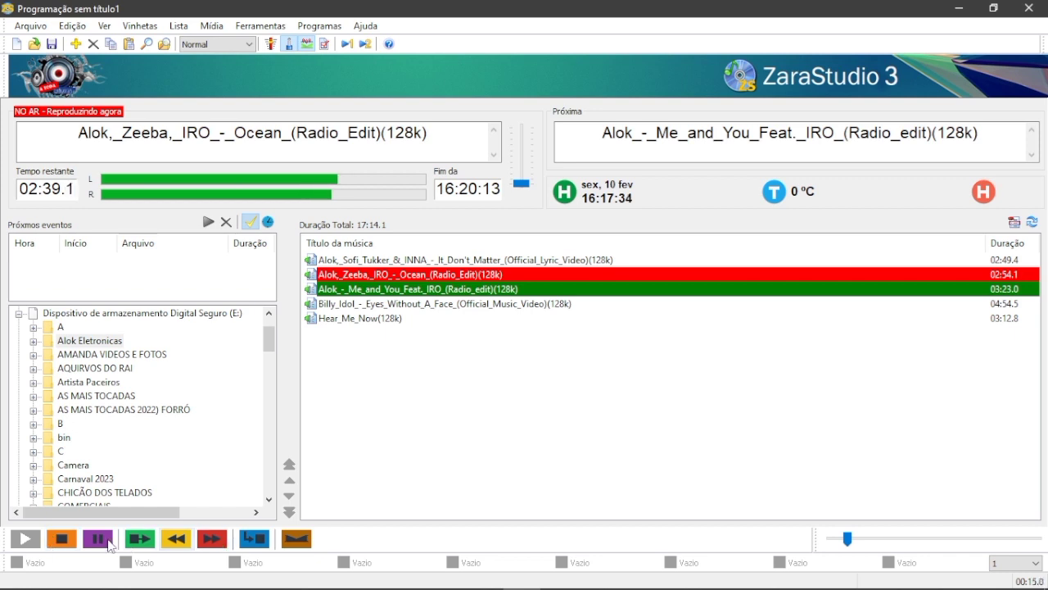
pyautogui.click(63, 540)
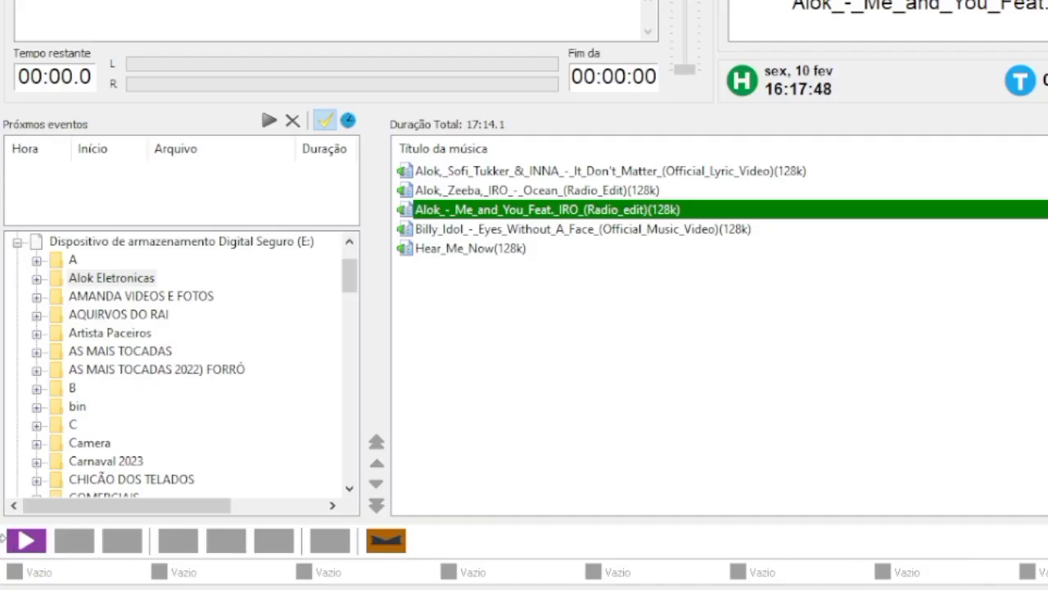
# Step: Rearrange the playback controls bar so it sits after the track position slider in the same row
pyautogui.moveTo(2, 540); pyautogui.dragTo(621, 522)
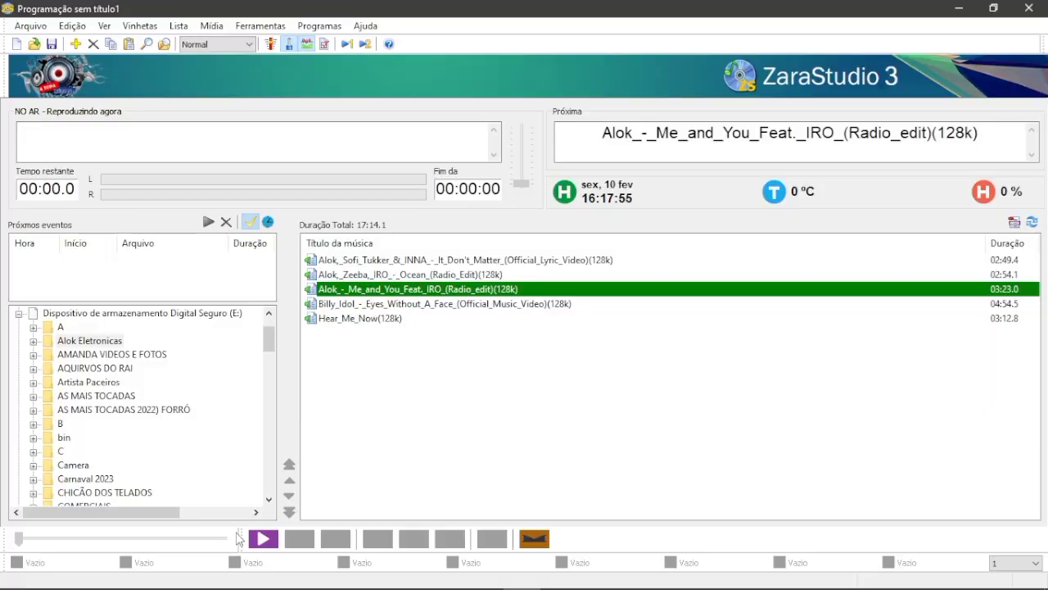
pyautogui.moveTo(238, 538); pyautogui.dragTo(812, 553)
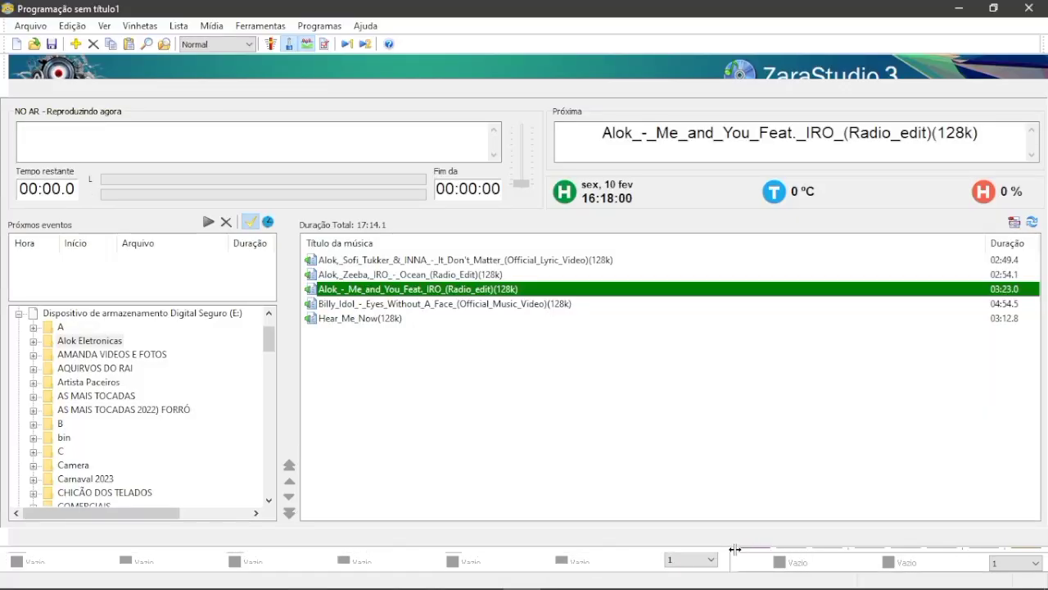
pyautogui.moveTo(694, 525); pyautogui.dragTo(368, 541)
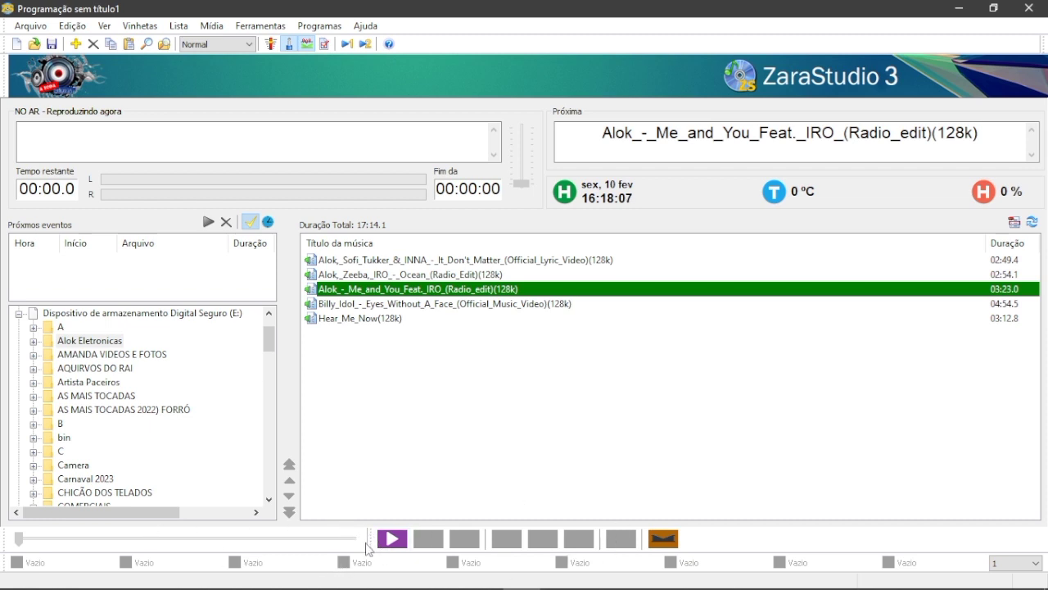
# Step: Expand the TRILHAS E VINHETAS folder on drive E: and its VINHETAS DA RÁDIO SOMDA WEB subfolder in the file tree
pyautogui.scroll(-5, 177, 327)
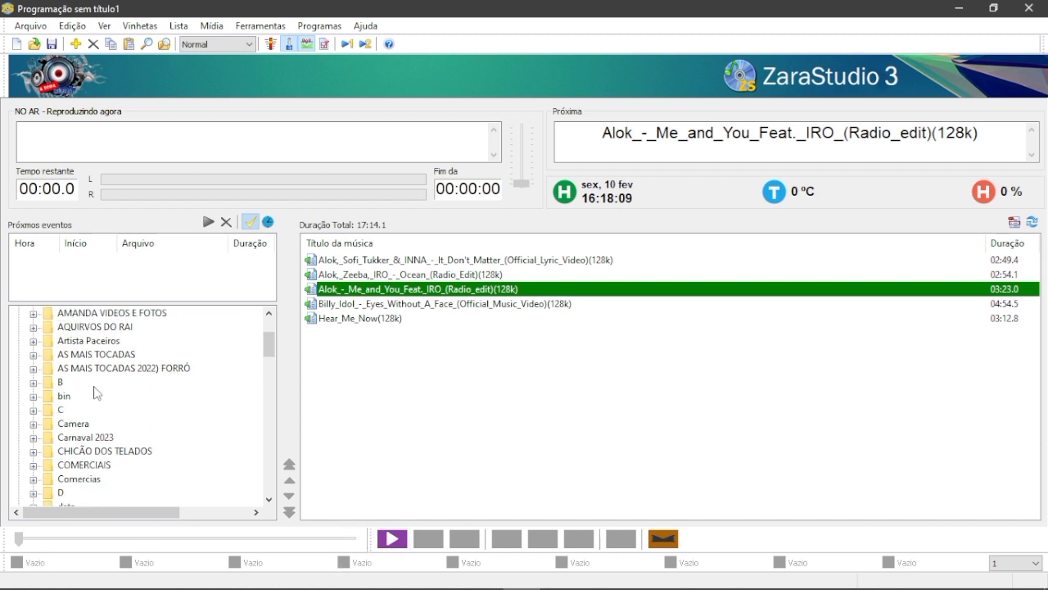
pyautogui.scroll(-11, 45, 421)
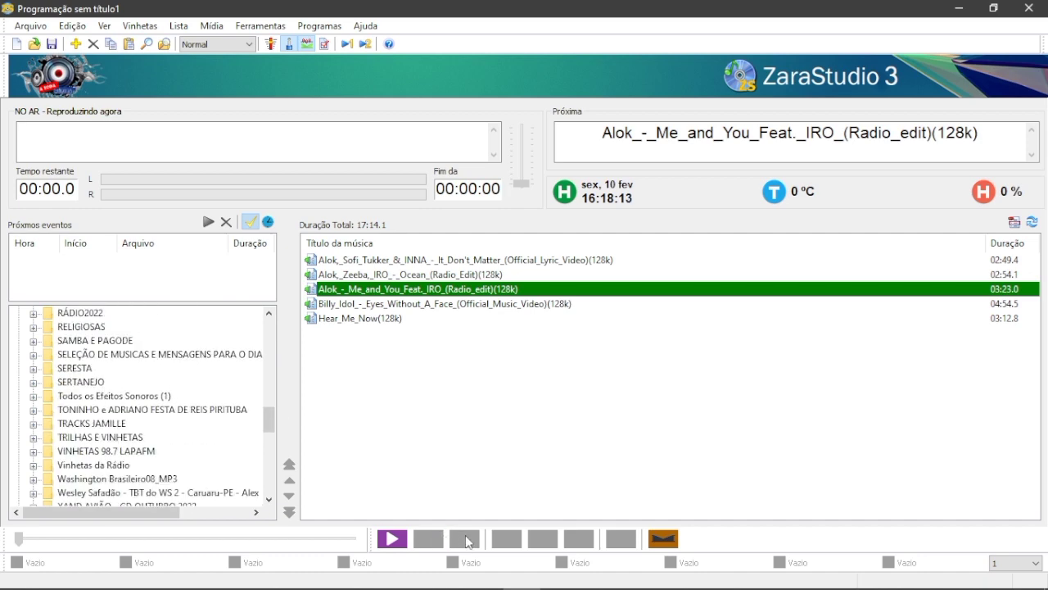
pyautogui.scroll(-2, 103, 463)
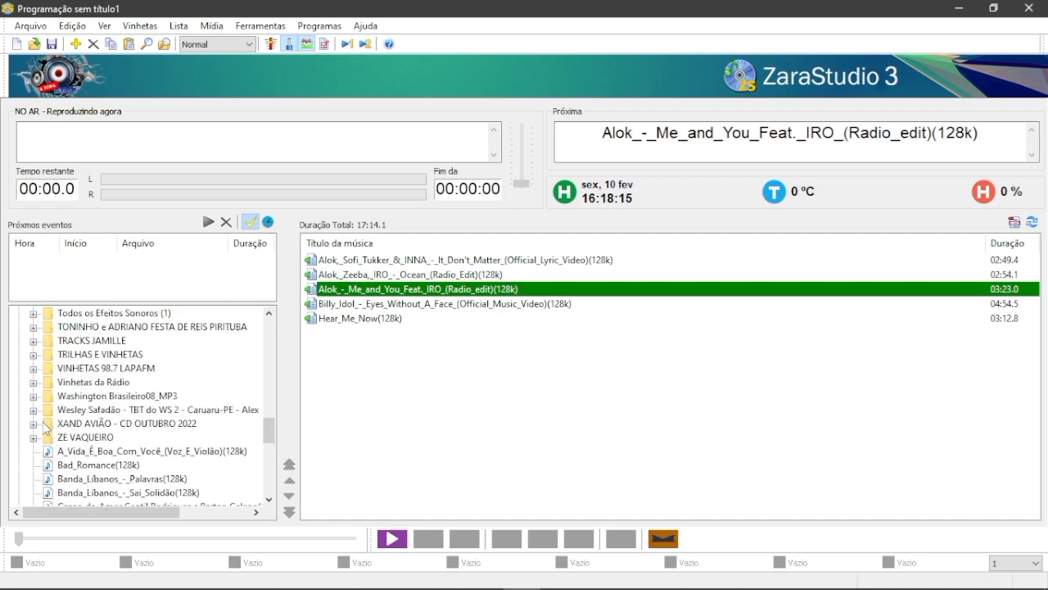
pyautogui.scroll(1, 45, 425)
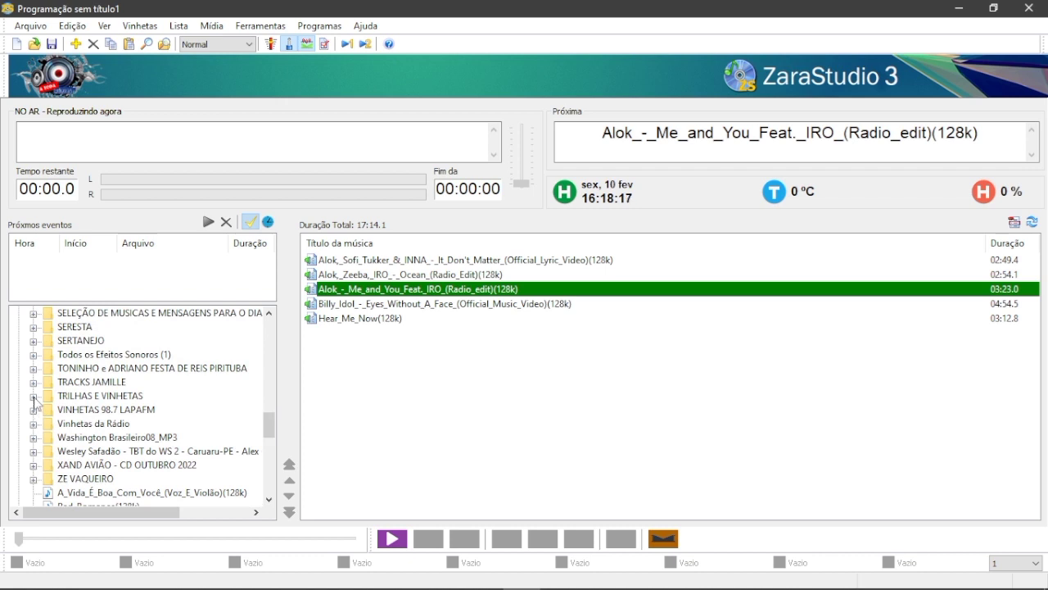
pyautogui.click(33, 397)
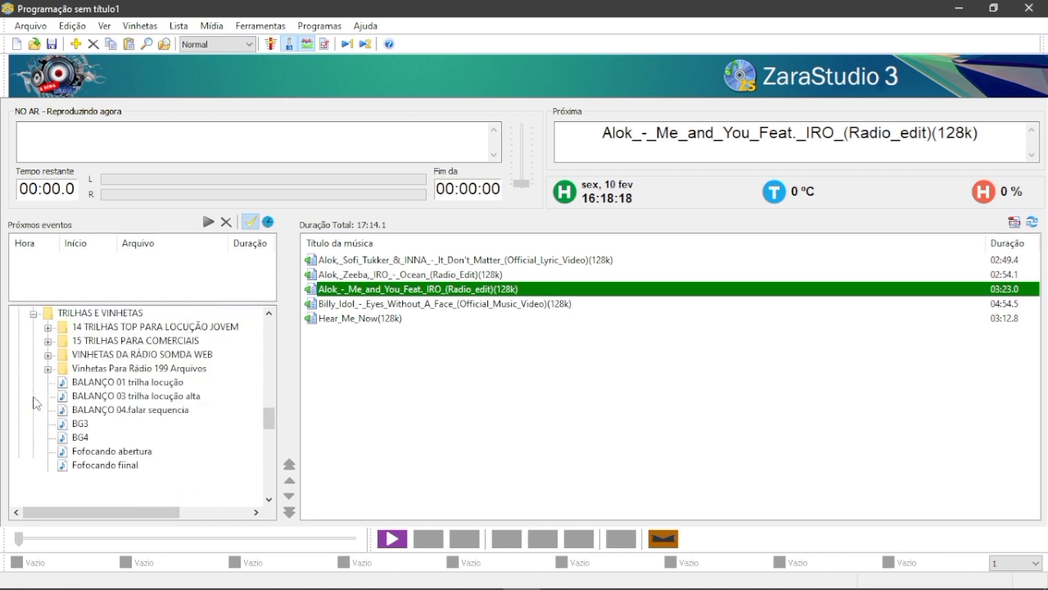
pyautogui.click(48, 354)
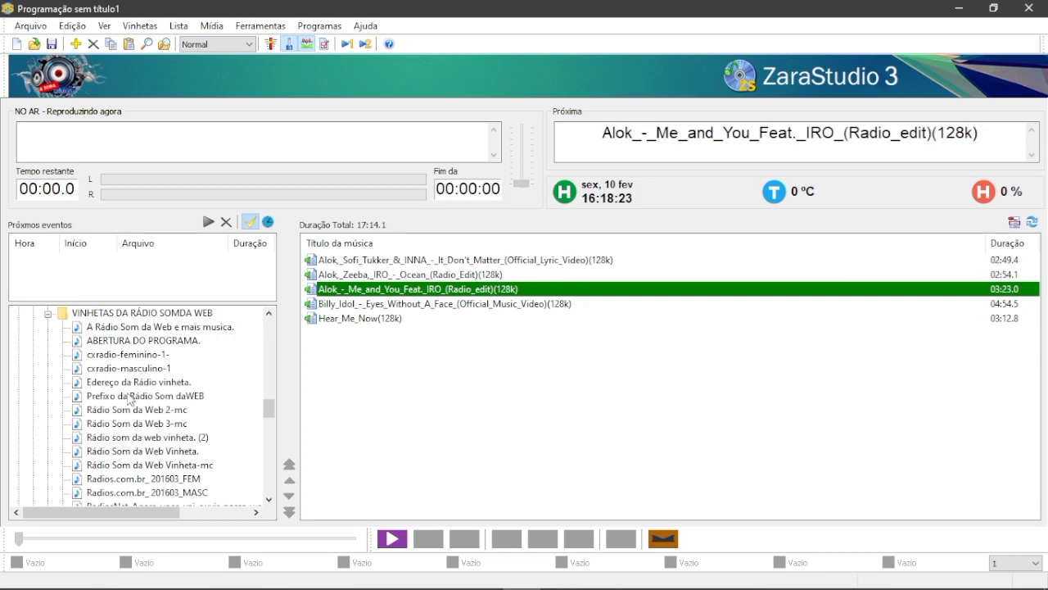
# Step: Assign Prefixo da Rádio Som daWEB, Rádio Som da Web 2-mc, Rádio som da web vinheta. (2) and Rádio Som da Web Vinheta. to jingle slots 1-4
pyautogui.moveTo(129, 399); pyautogui.dragTo(157, 415)
pyautogui.moveTo(40, 560); pyautogui.dragTo(19, 567)
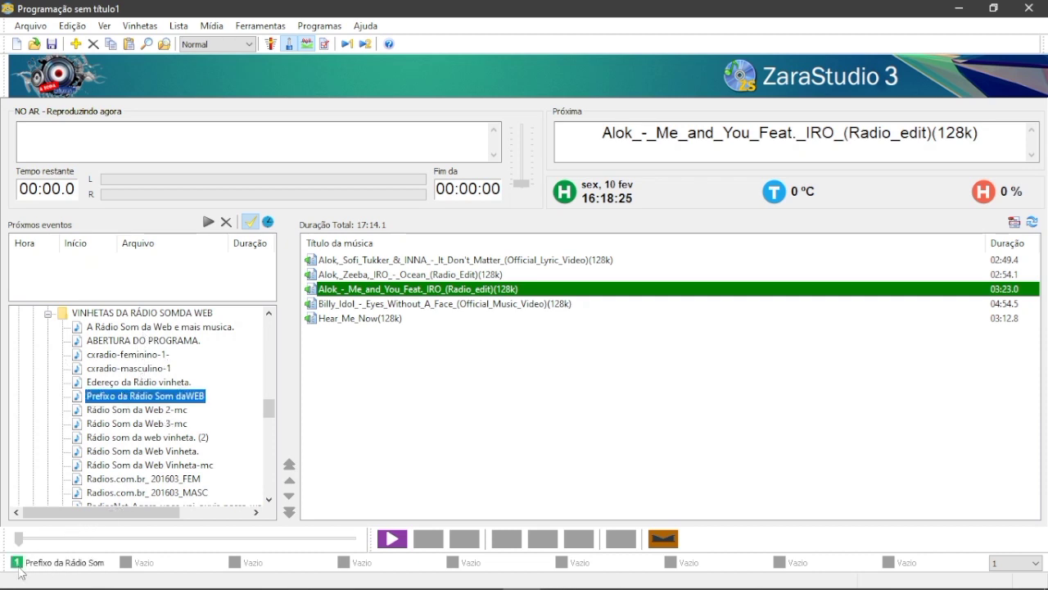
pyautogui.moveTo(136, 410); pyautogui.dragTo(125, 566)
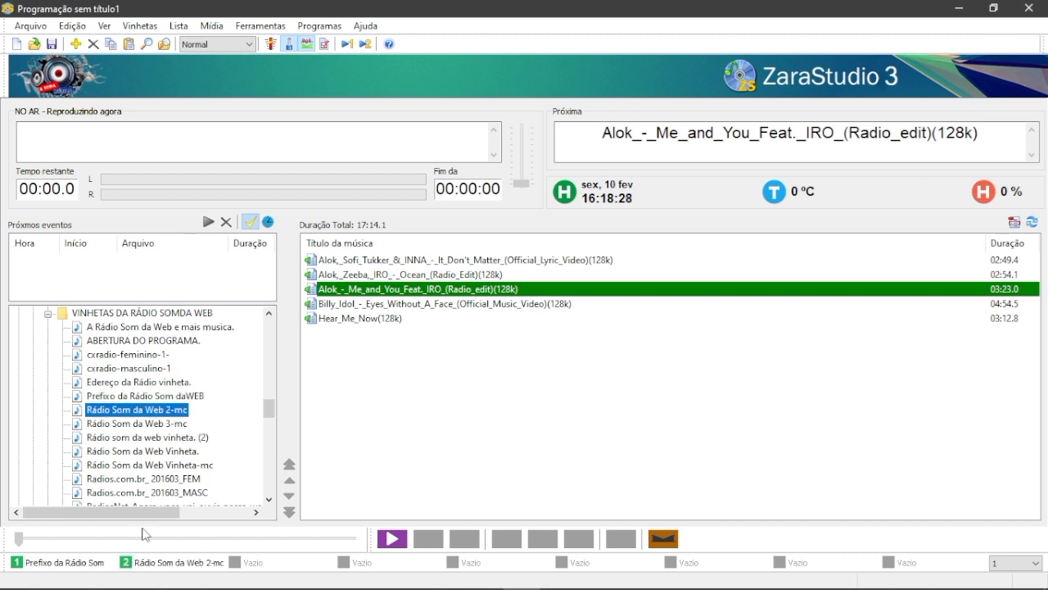
pyautogui.moveTo(144, 424); pyautogui.dragTo(235, 565)
pyautogui.moveTo(147, 451); pyautogui.dragTo(351, 563)
# Step: Fill jingle slots 5-9 with Radios.com.br_ 201603_FEM, Rádio Som da Web Vinheta., cxradio-masculino-1, Rádio Som da Web 3-mc and Rádio Som da Web Vinheta-mc
pyautogui.moveTo(162, 478); pyautogui.dragTo(241, 510)
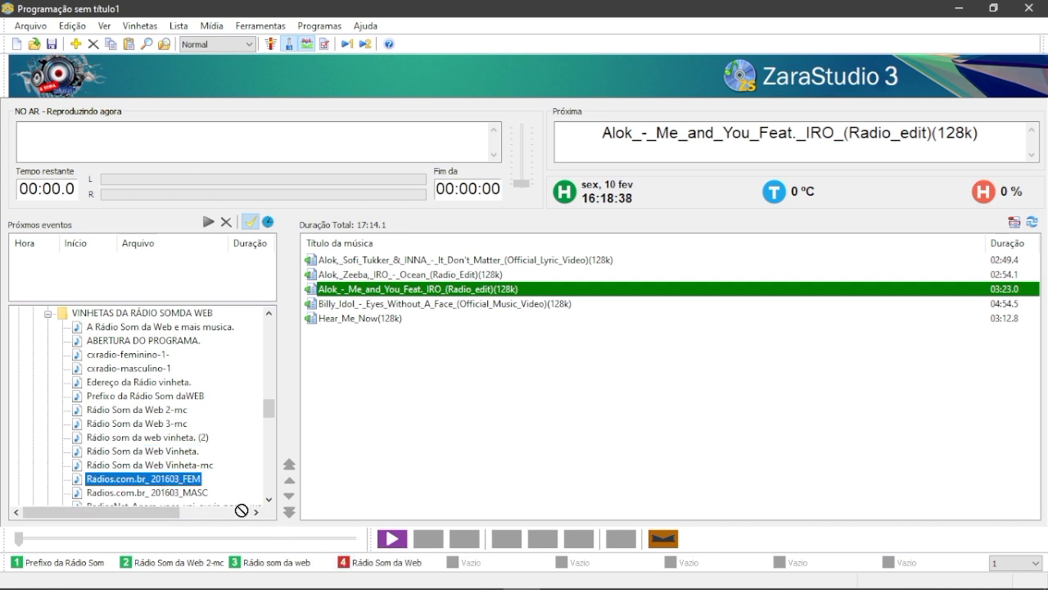
pyautogui.moveTo(449, 576); pyautogui.dragTo(454, 573)
pyautogui.moveTo(150, 448); pyautogui.dragTo(565, 566)
pyautogui.moveTo(164, 368); pyautogui.dragTo(685, 565)
pyautogui.moveTo(153, 425); pyautogui.dragTo(784, 566)
pyautogui.moveTo(198, 468); pyautogui.dragTo(891, 567)
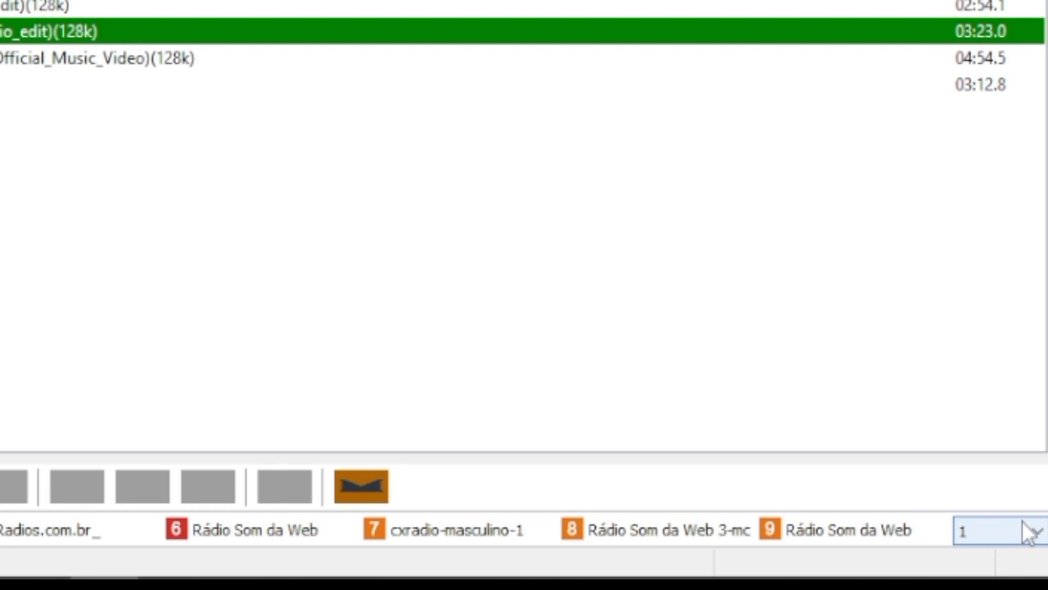
# Step: Switch the jingle slots to page 2 to view them, and return to page 1
pyautogui.click(1034, 565)
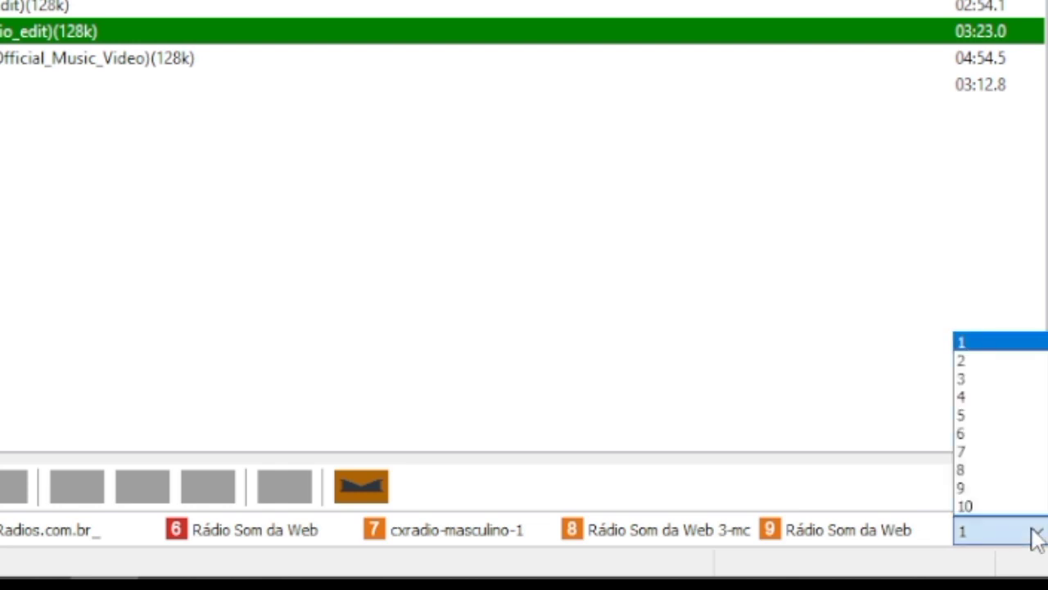
pyautogui.click(996, 368)
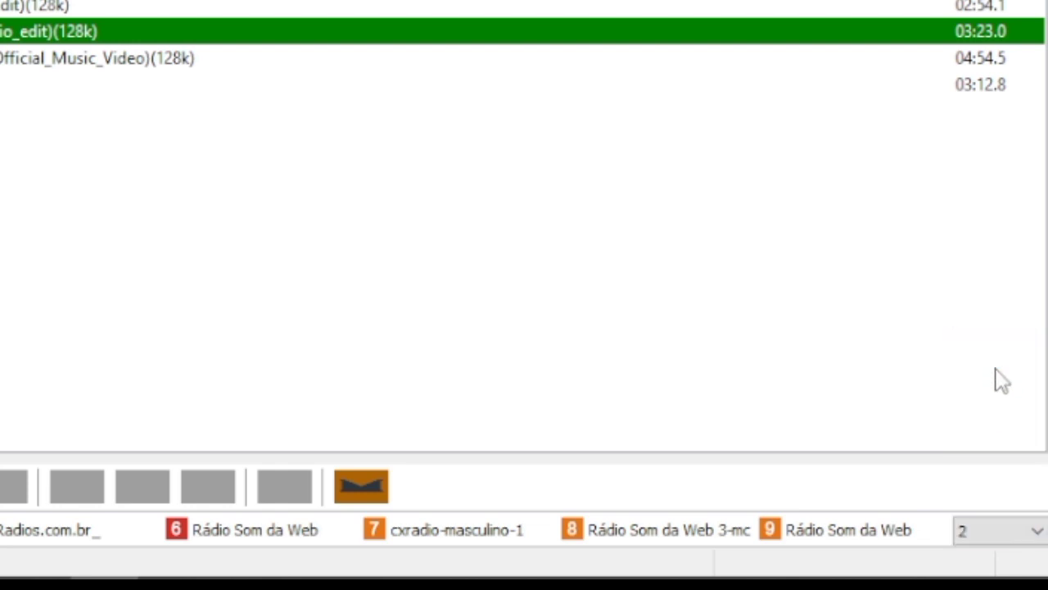
pyautogui.click(1038, 530)
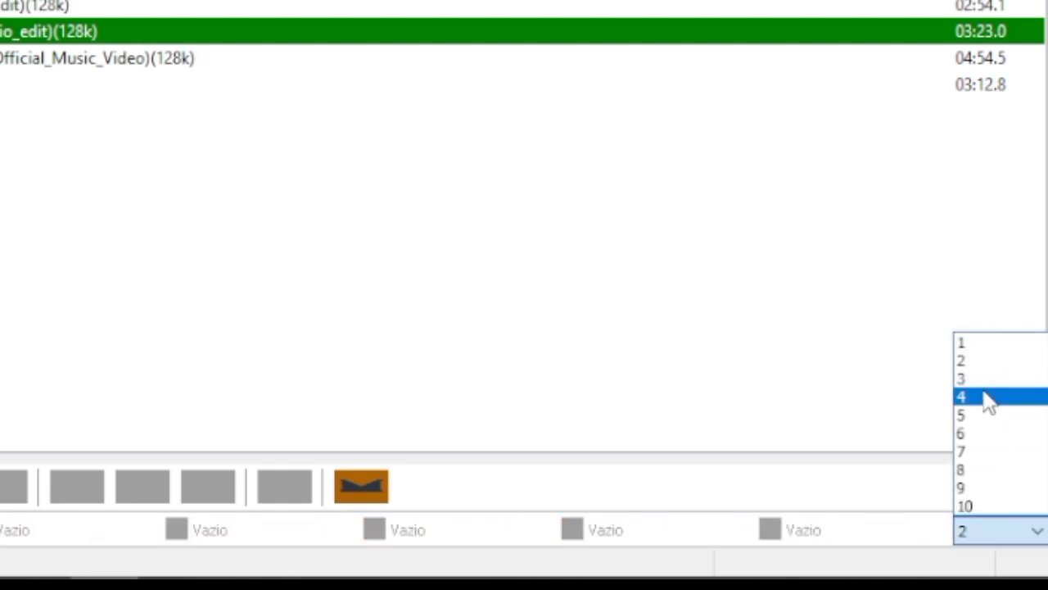
pyautogui.click(979, 344)
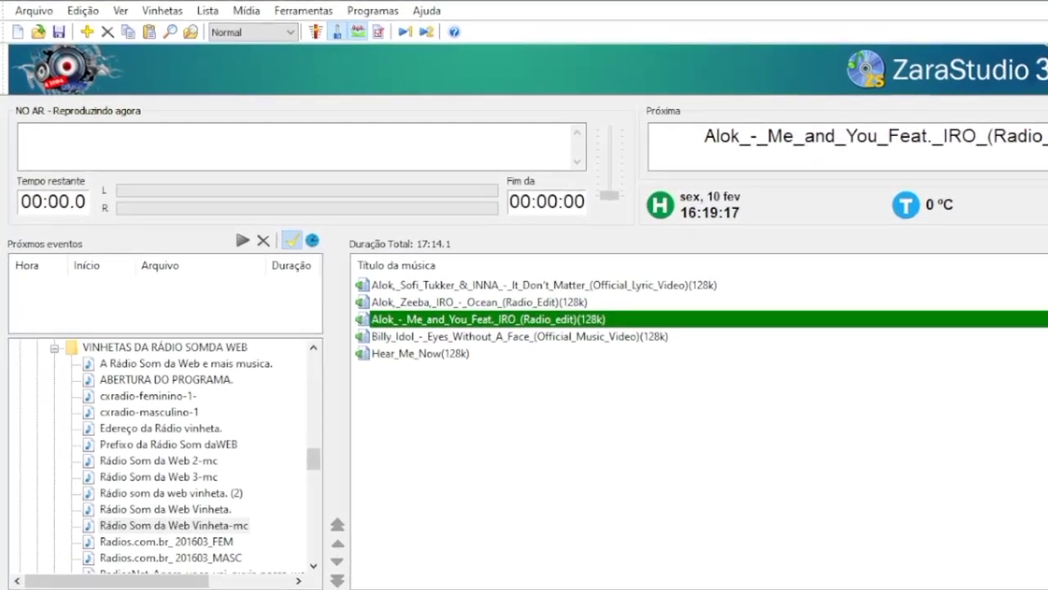
# Step: Start playing the queued Alok Me and You (Radio edit) track from the playlist
pyautogui.press('Return')
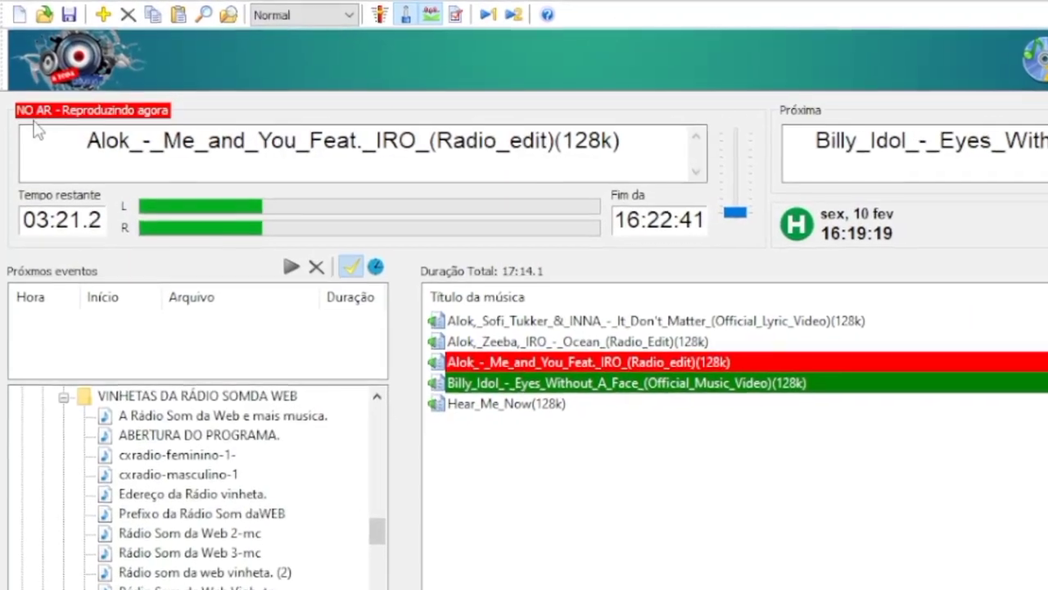